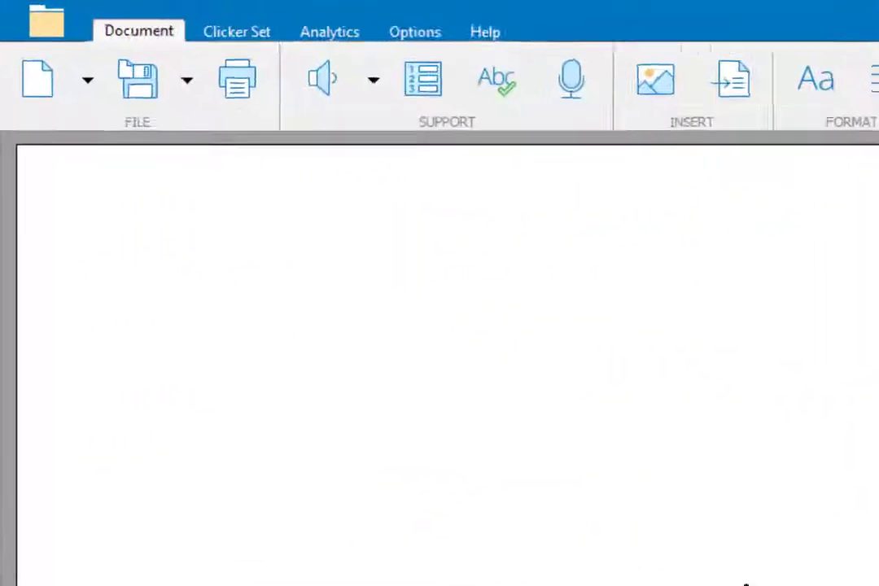
Step: Create a new Word Bank Clicker Set and paste the glossary text from the clipboard into it
{"action": "left_click", "coordinate": [291, 36]}
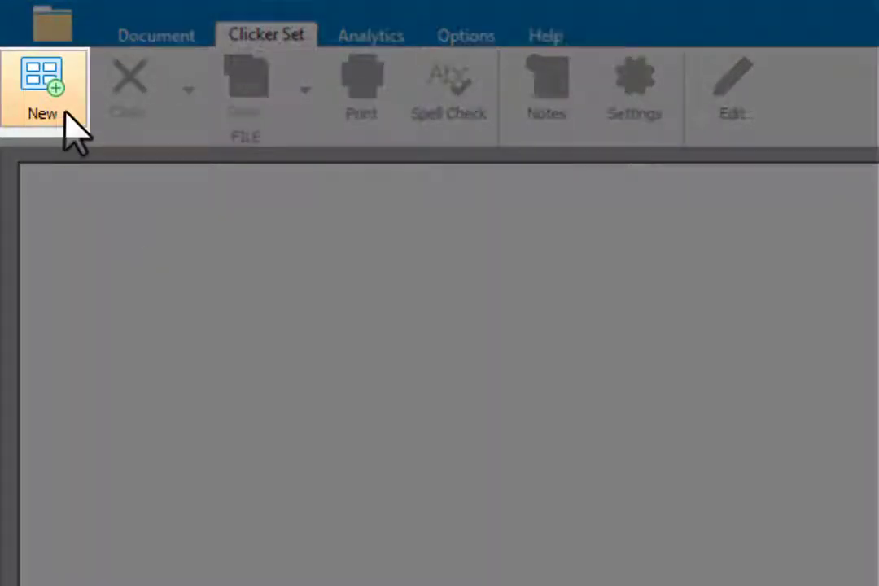
{"action": "left_click", "coordinate": [65, 114]}
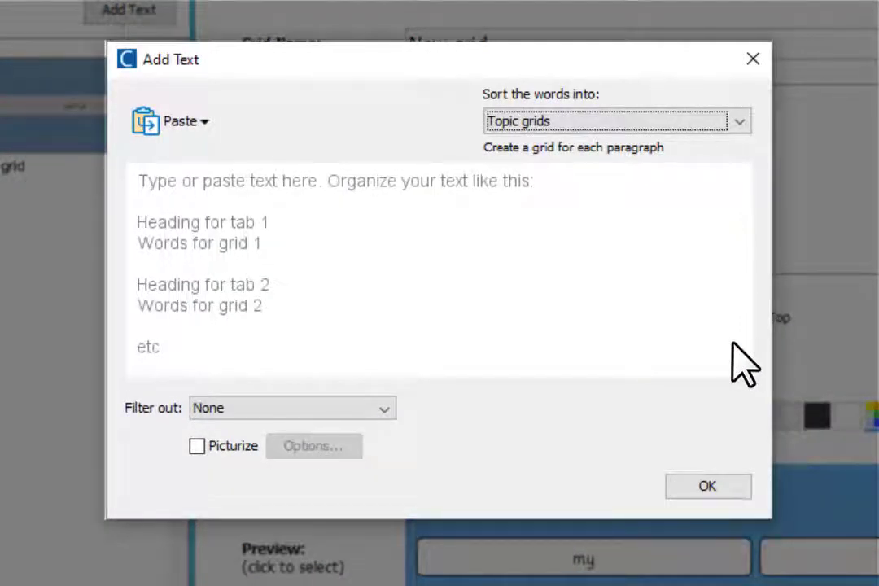
{"action": "left_click", "coordinate": [208, 123]}
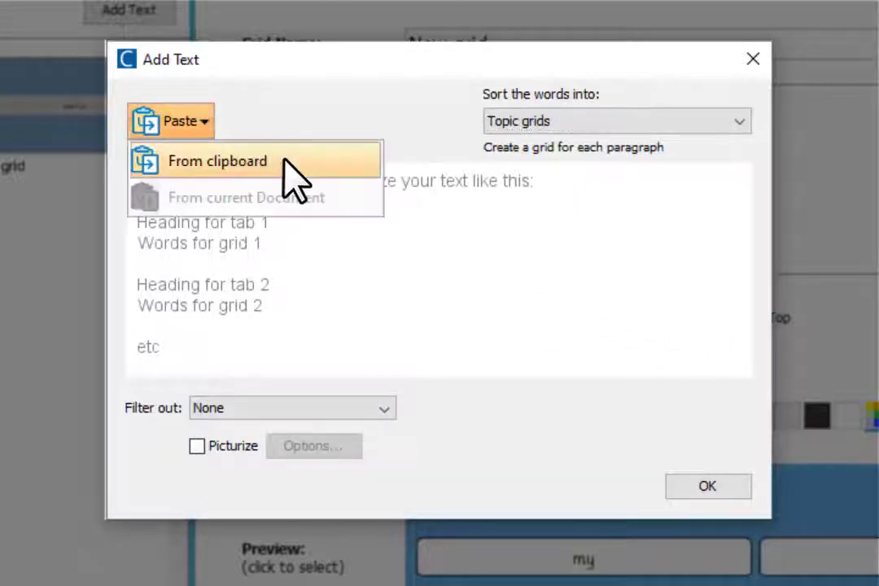
{"action": "left_click", "coordinate": [288, 177]}
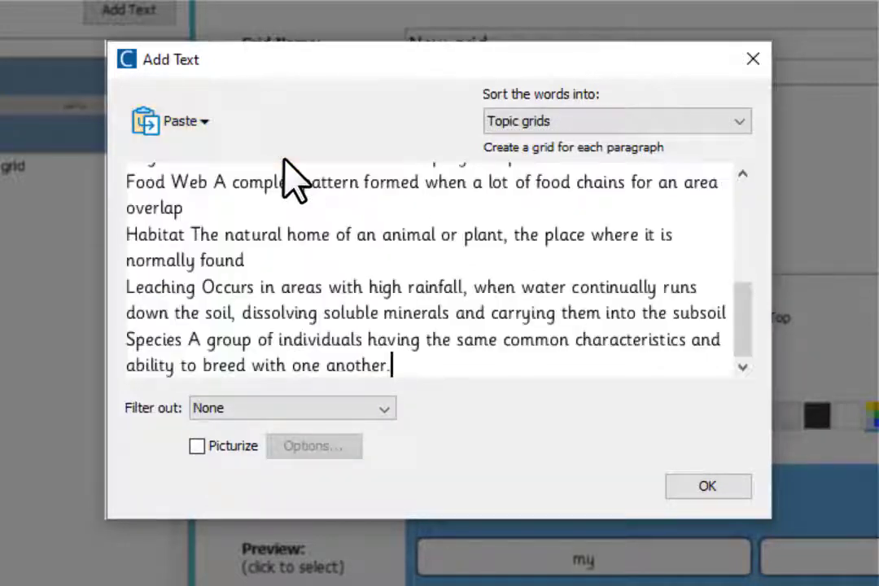
Step: Sort the pasted words into alphabetic grids, filtering out the 32 most common words
{"action": "left_click", "coordinate": [734, 122]}
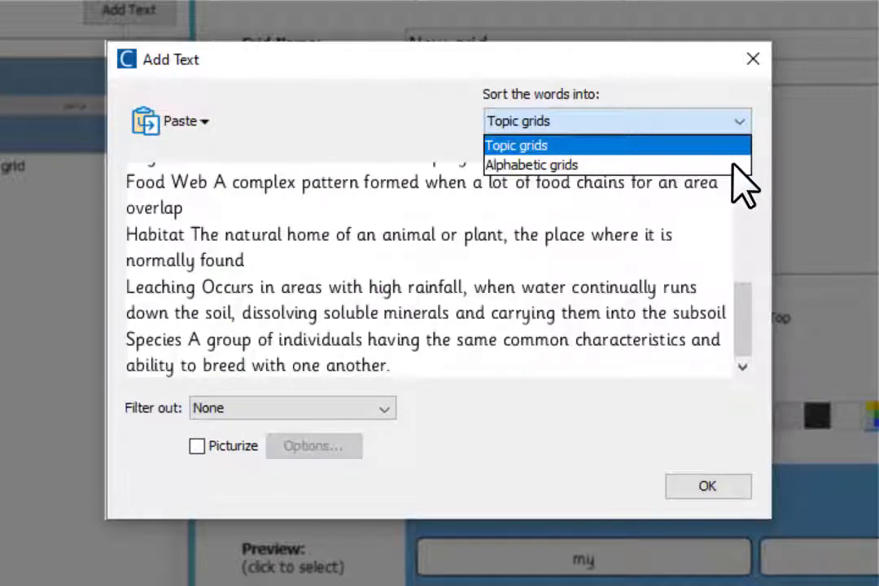
{"action": "left_click", "coordinate": [738, 166]}
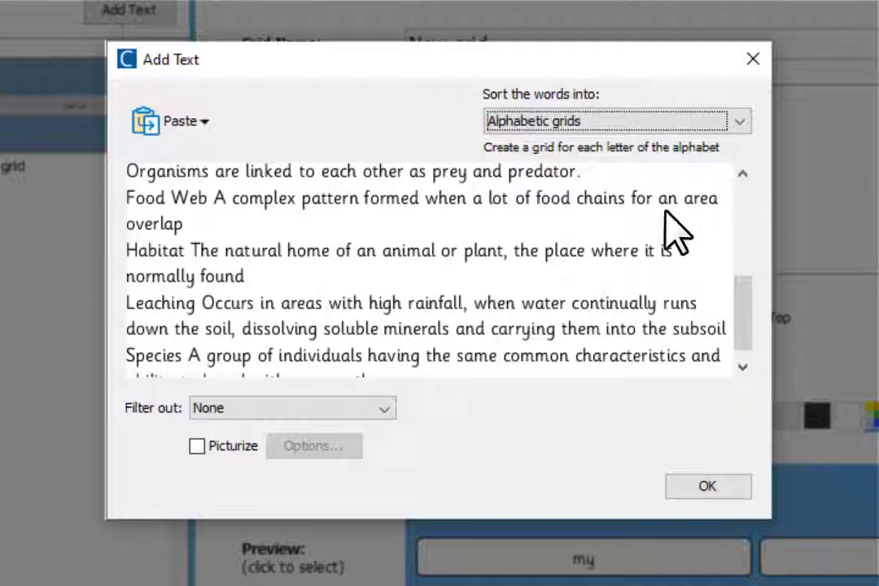
{"action": "left_click", "coordinate": [360, 409]}
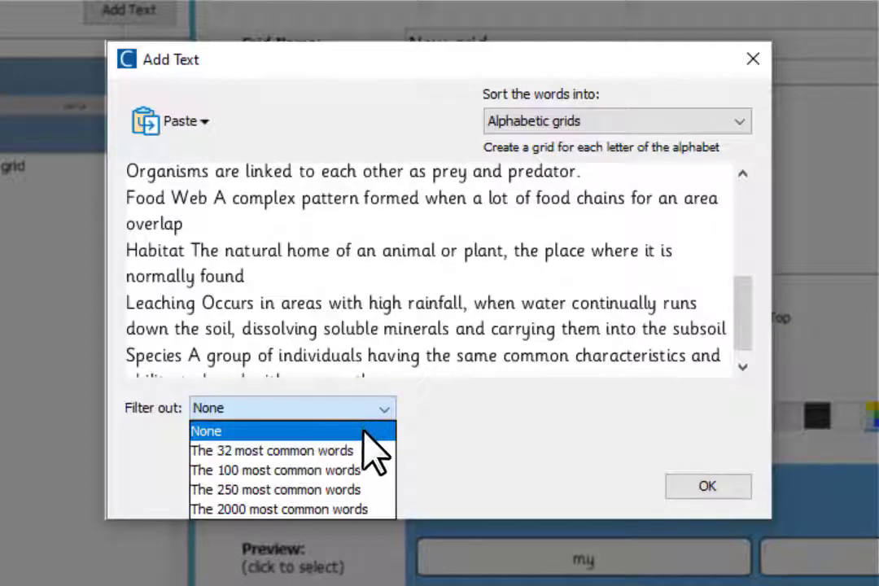
{"action": "left_click", "coordinate": [366, 450]}
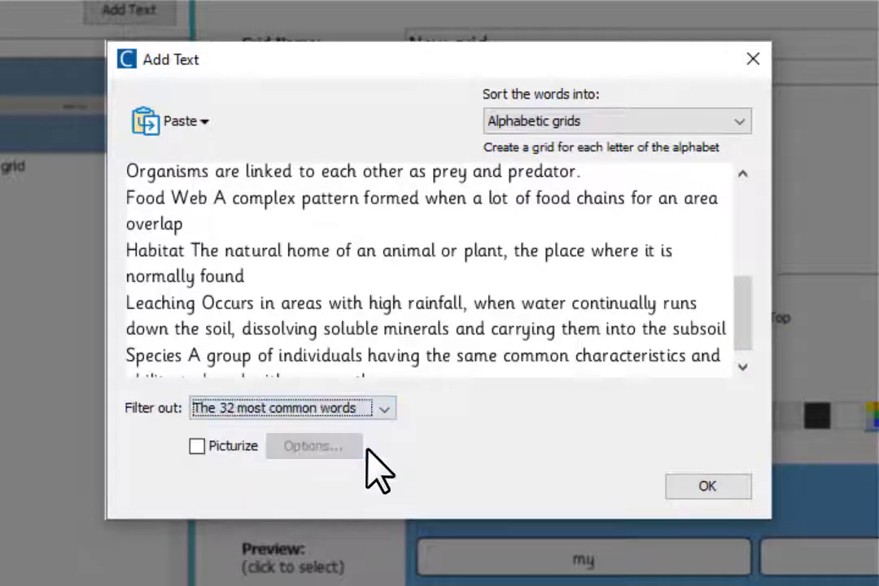
{"action": "left_click", "coordinate": [732, 482]}
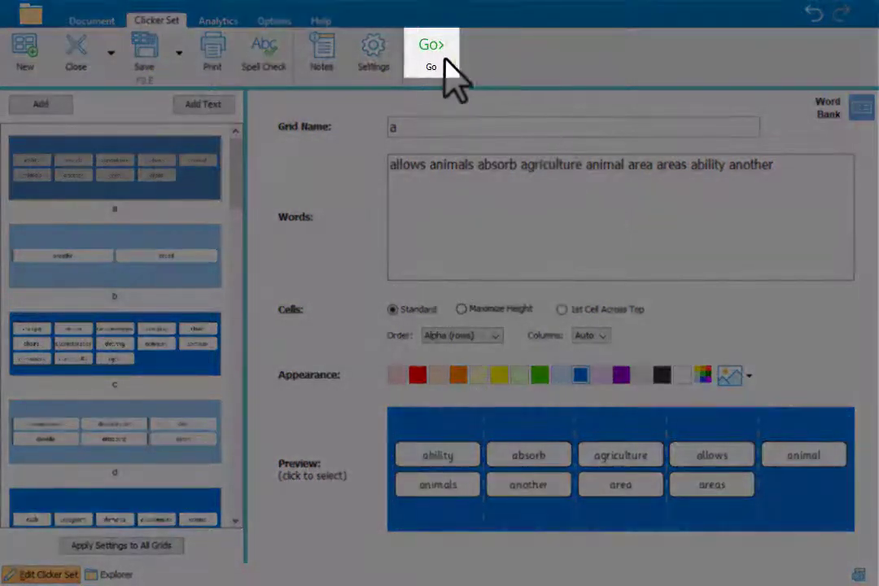
Step: Run the word bank alongside the document and look through the b, c and d grids
{"action": "left_click", "coordinate": [431, 53]}
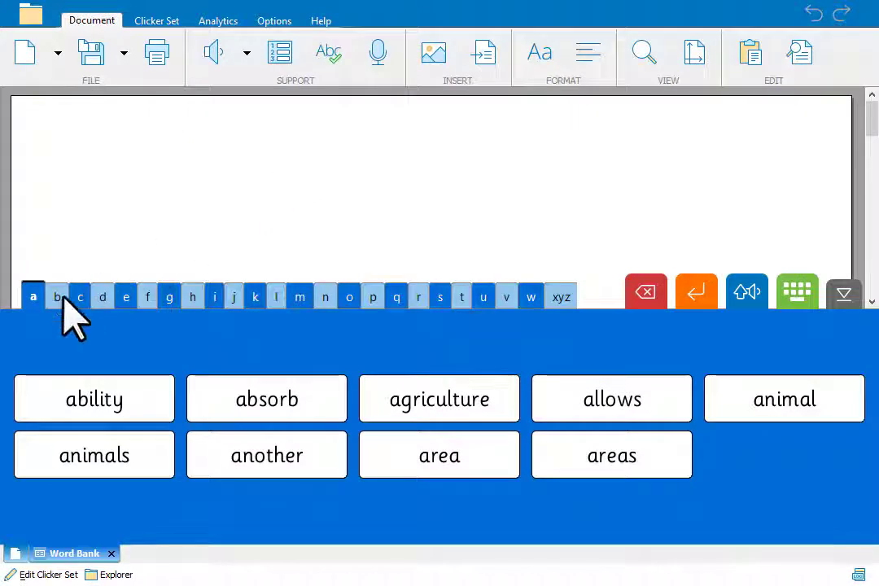
{"action": "left_click", "coordinate": [59, 300]}
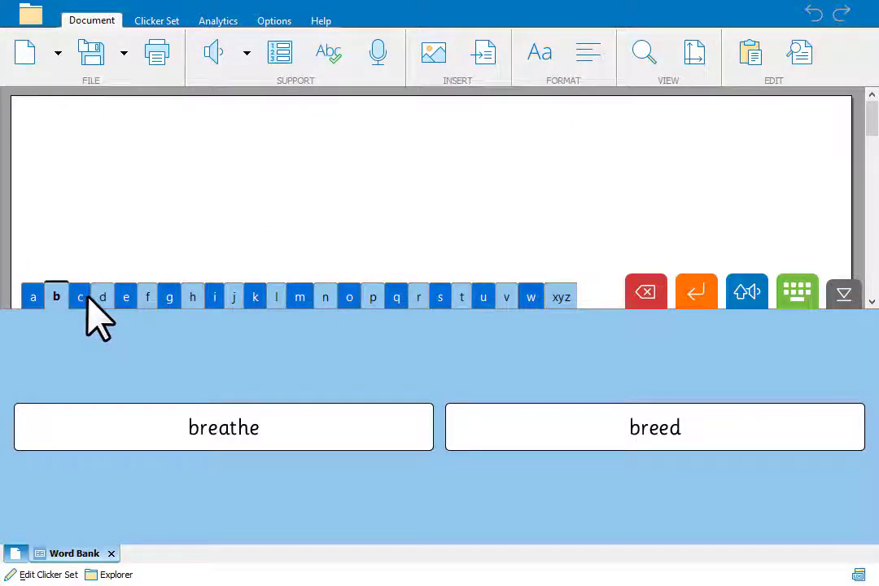
{"action": "left_click", "coordinate": [81, 298]}
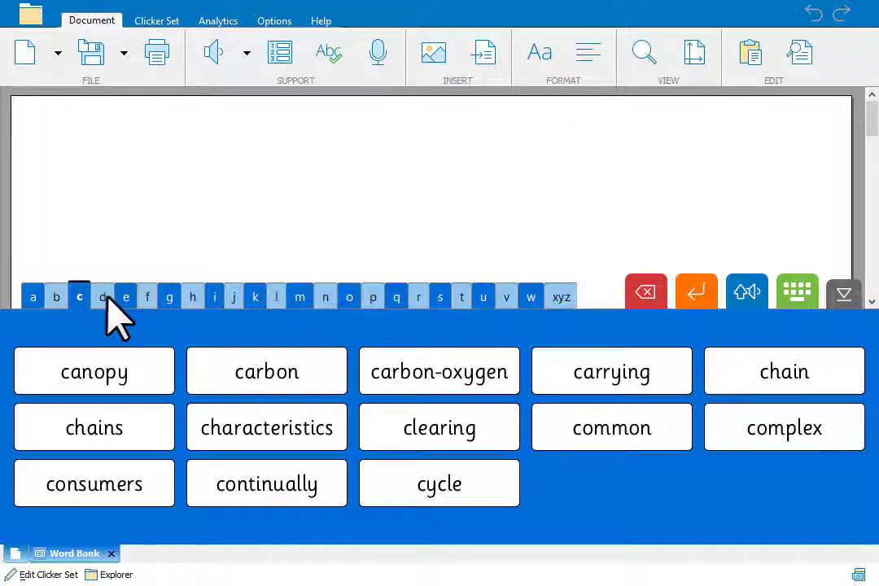
{"action": "left_click", "coordinate": [103, 297]}
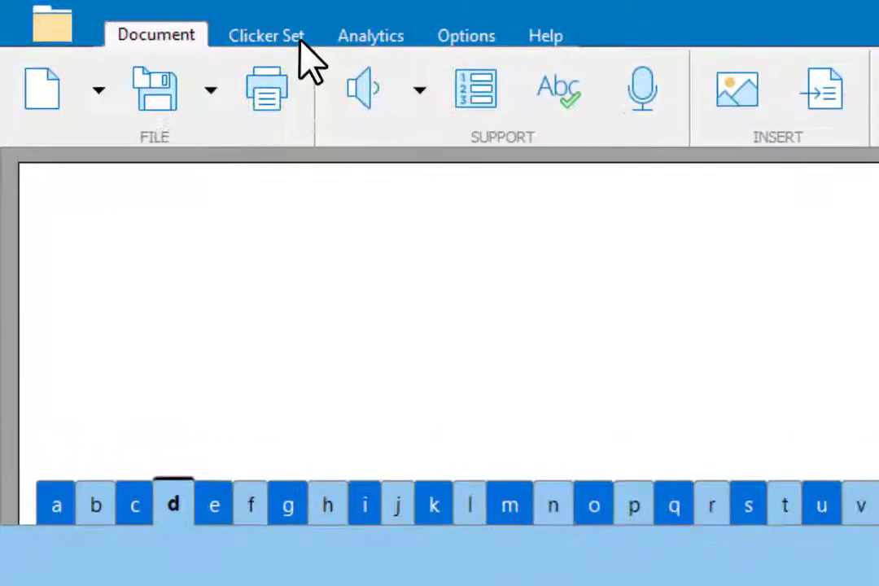
Step: Return to editing the Clicker Set and add the word "decomposition" to the d grid
{"action": "left_click", "coordinate": [300, 39]}
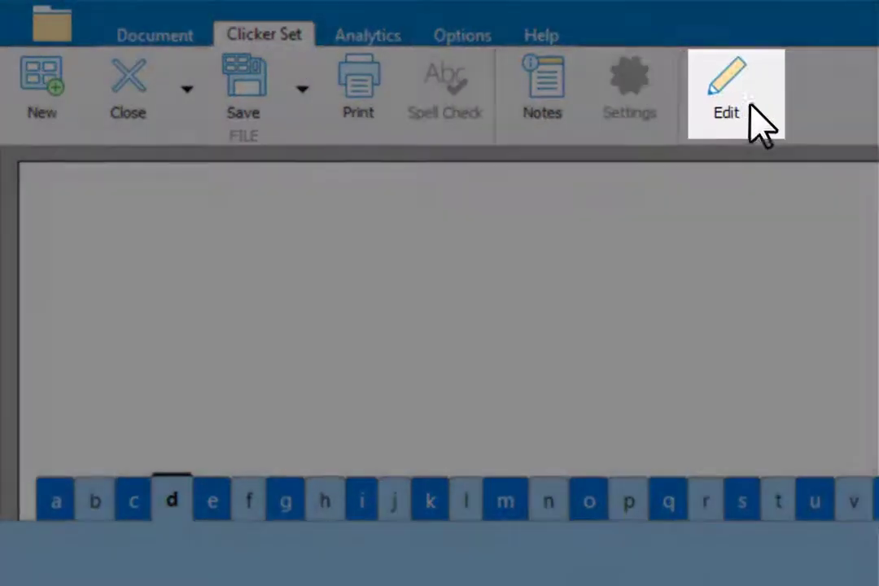
{"action": "left_click", "coordinate": [735, 101]}
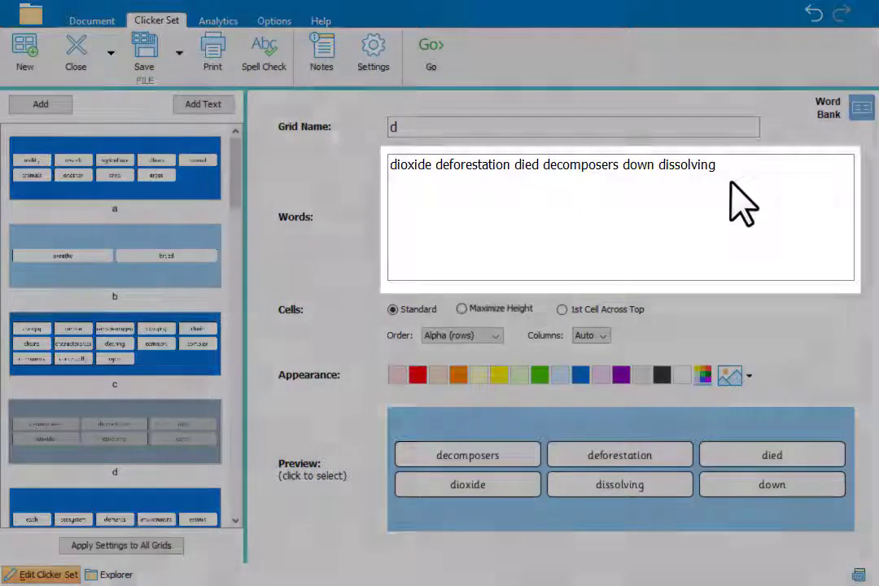
{"action": "left_click", "coordinate": [731, 182]}
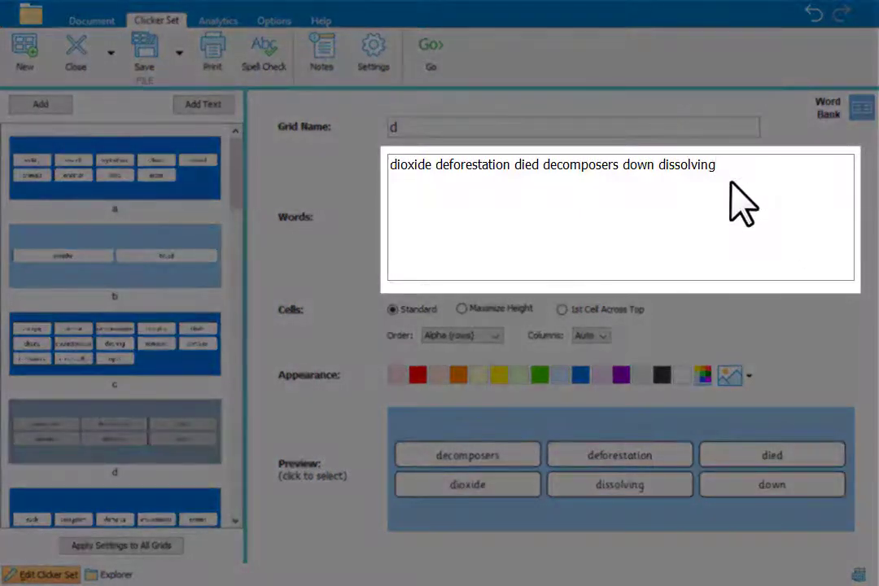
{"action": "type", "text": "decomposi"}
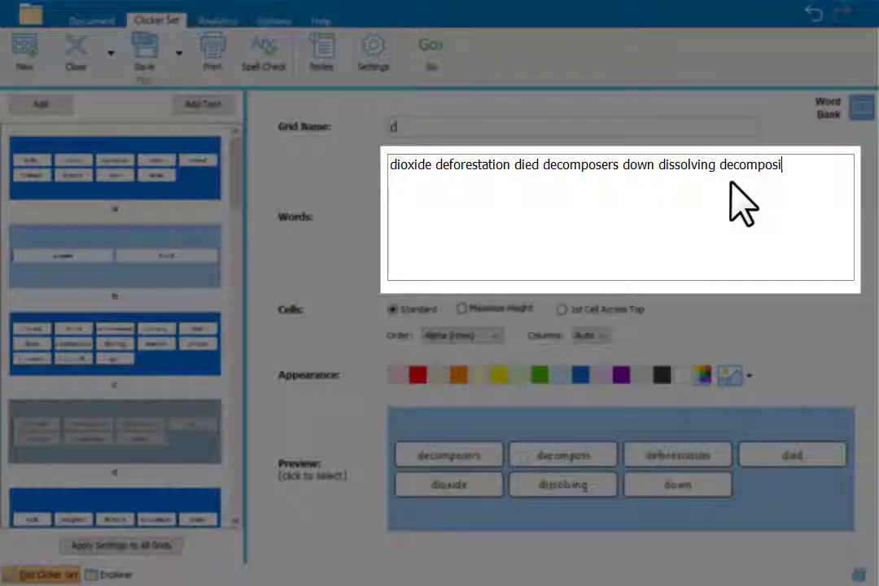
{"action": "type", "text": "tion"}
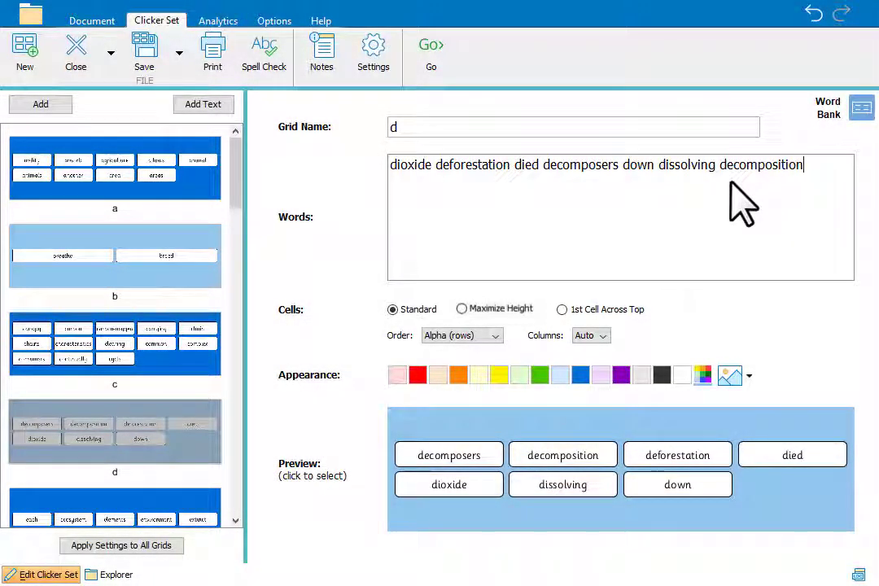
Step: Create another new Word Bank set and paste the headed topic word lists from the clipboard
{"action": "left_click", "coordinate": [36, 67]}
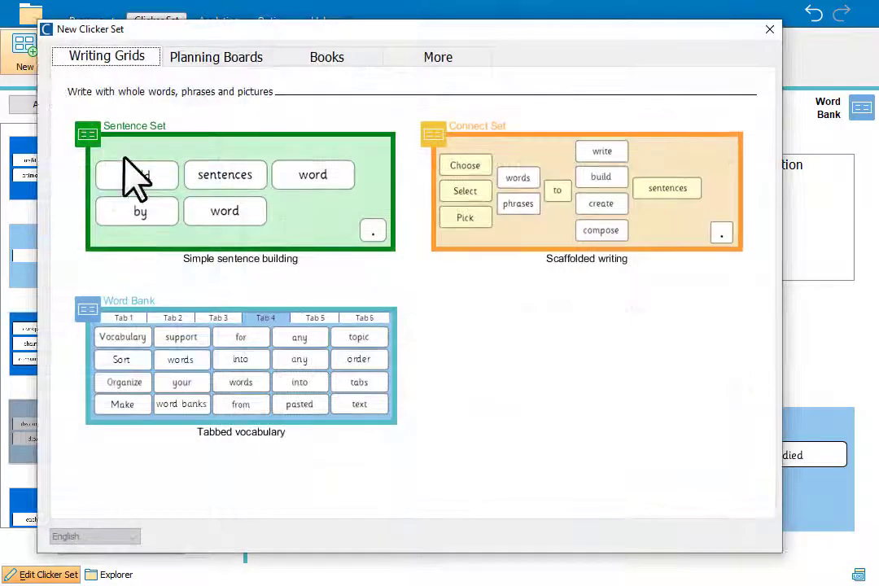
{"action": "left_click", "coordinate": [362, 411]}
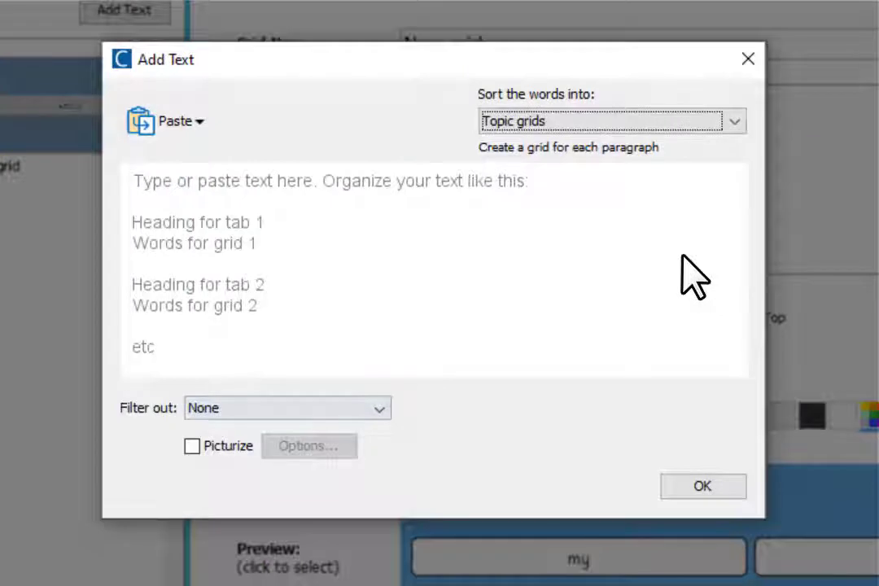
{"action": "left_click", "coordinate": [198, 123]}
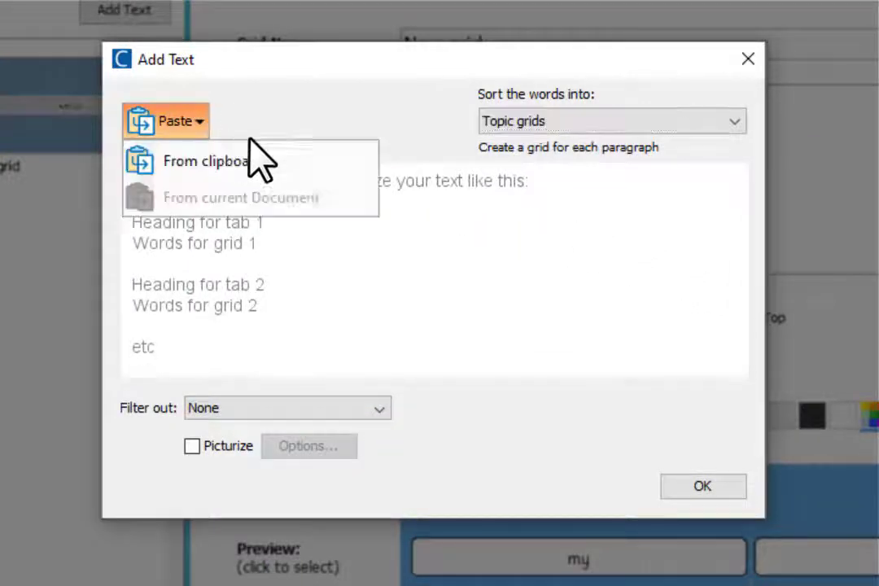
{"action": "left_click", "coordinate": [306, 160]}
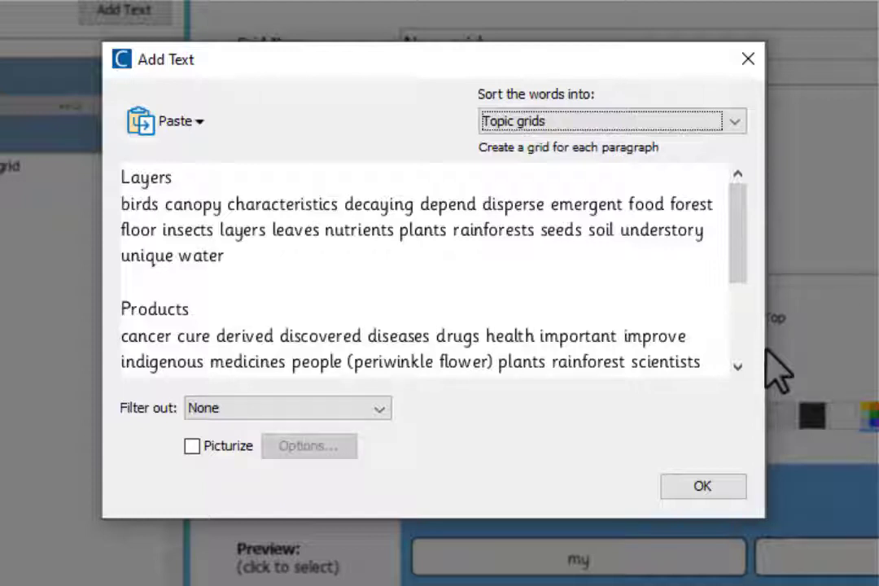
Step: Enclose "forest floor" in parentheses under Layers and generate the topic grids, checking the Products and Threats grids
{"action": "left_click", "coordinate": [672, 205]}
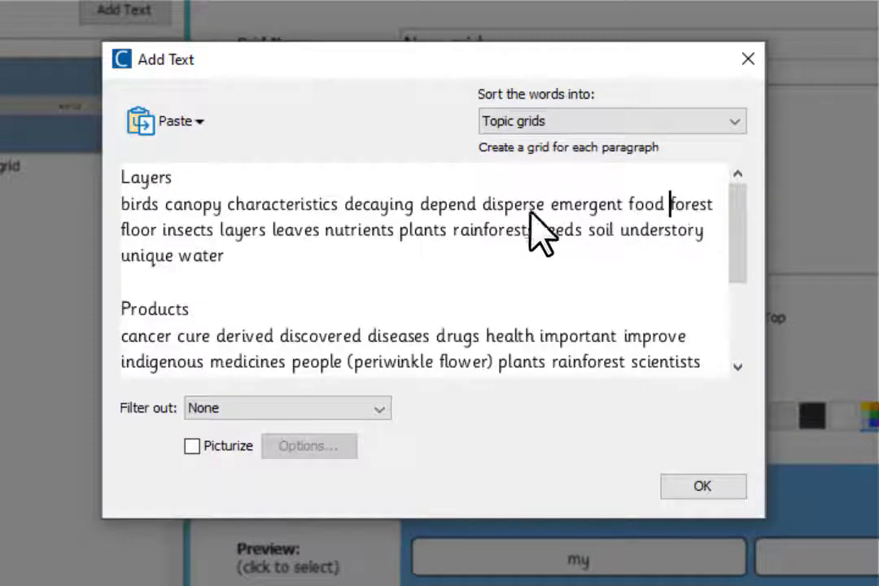
{"action": "type", "text": "("}
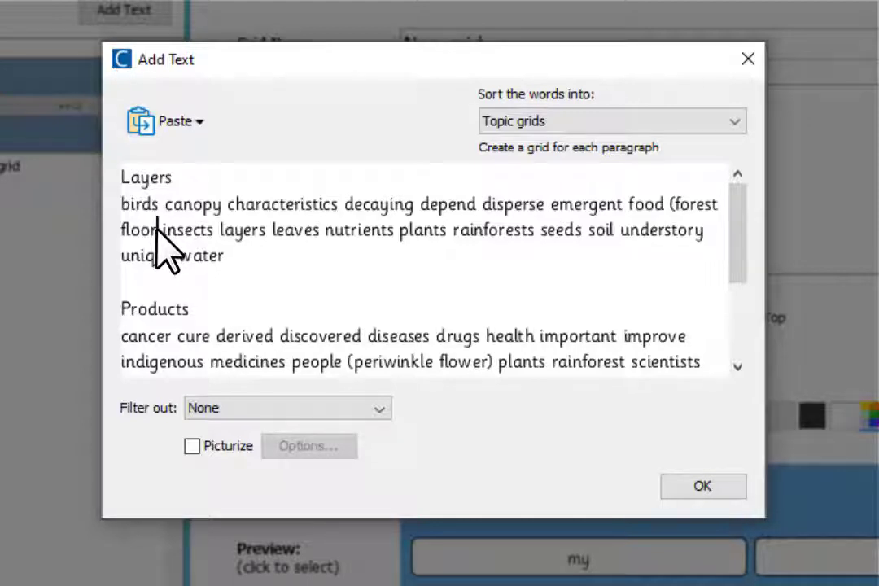
{"action": "type", "text": ")"}
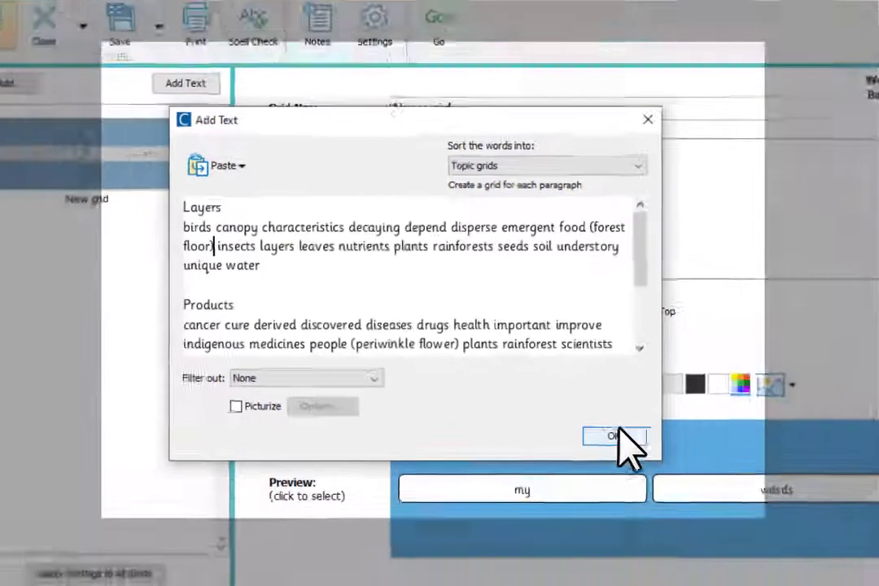
{"action": "left_click", "coordinate": [698, 482]}
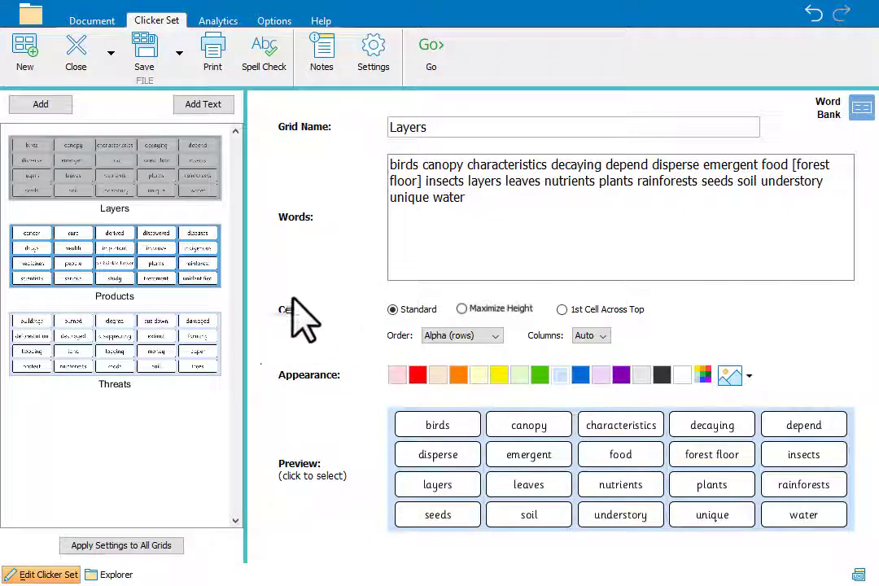
{"action": "left_click", "coordinate": [186, 277]}
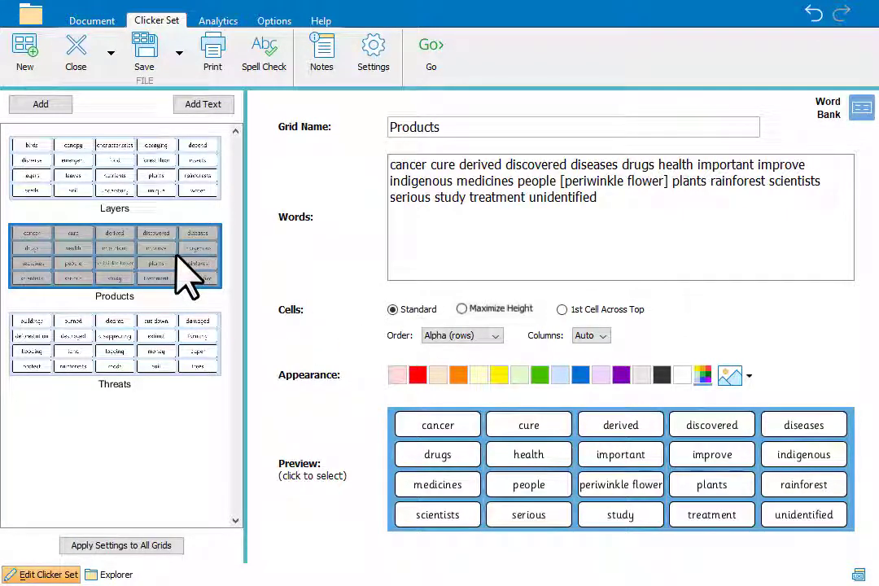
{"action": "left_click", "coordinate": [194, 379]}
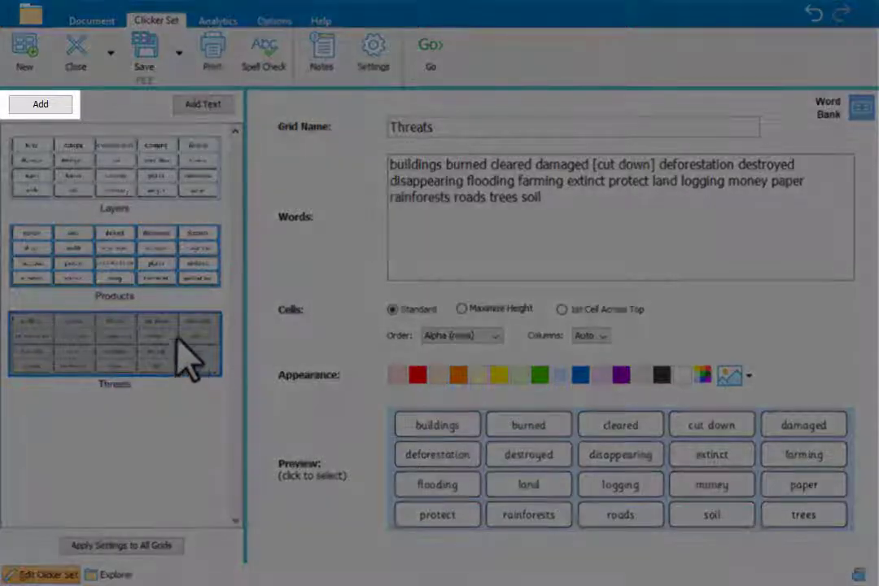
Step: Add a new grid to the word bank and name it "Animals"
{"action": "left_click", "coordinate": [62, 108]}
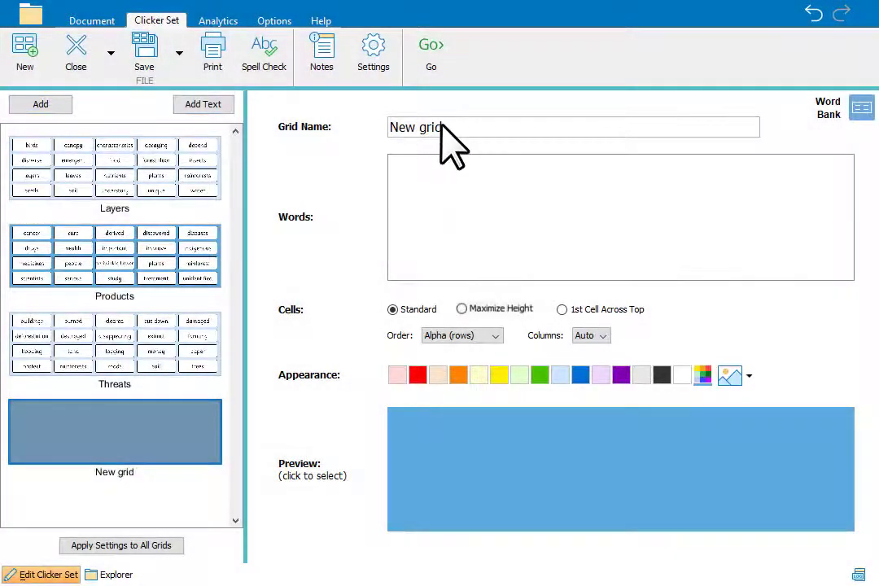
{"action": "key", "text": "BackSpace"}
{"action": "key", "text": "BackSpace"}
{"action": "key", "text": "BackSpace"}
{"action": "key", "text": "BackSpace"}
{"action": "key", "text": "BackSpace"}
{"action": "key", "text": "BackSpace"}
{"action": "key", "text": "BackSpace"}
{"action": "key", "text": "BackSpace"}
{"action": "type", "text": "A"}
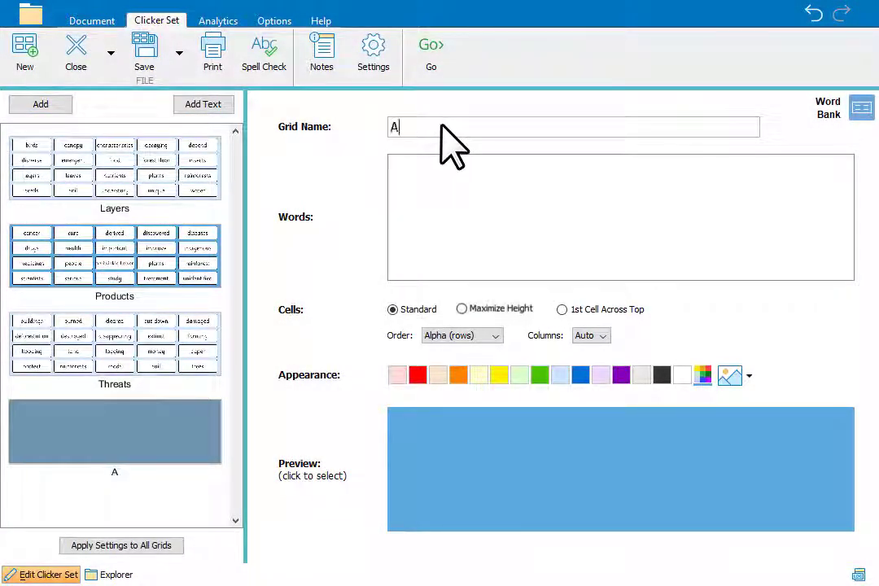
{"action": "type", "text": "nimals"}
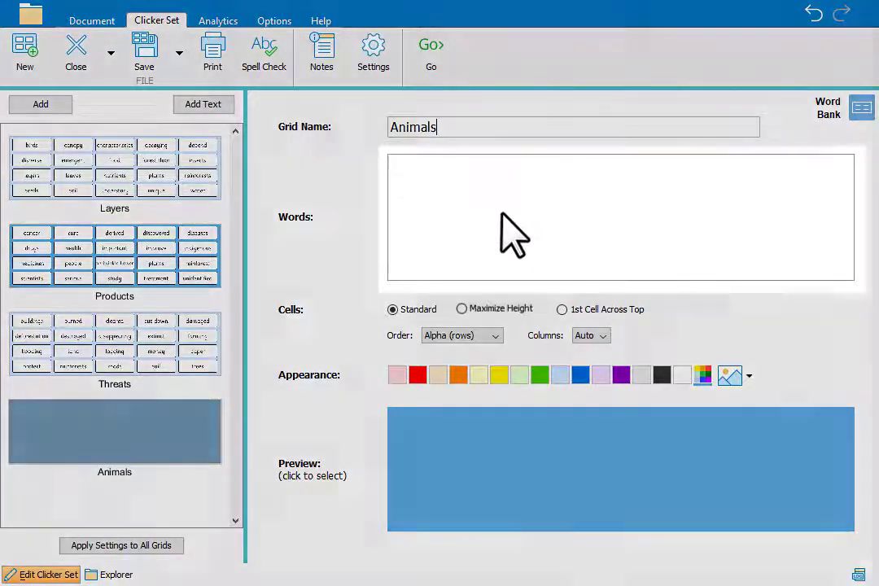
Step: Enter the words "bat butterfly frog gorilla jaguar lemur leopard monkey parrot sloth snake tiger" in the Animals grid
{"action": "left_click", "coordinate": [502, 214]}
{"action": "type", "text": "ba"}
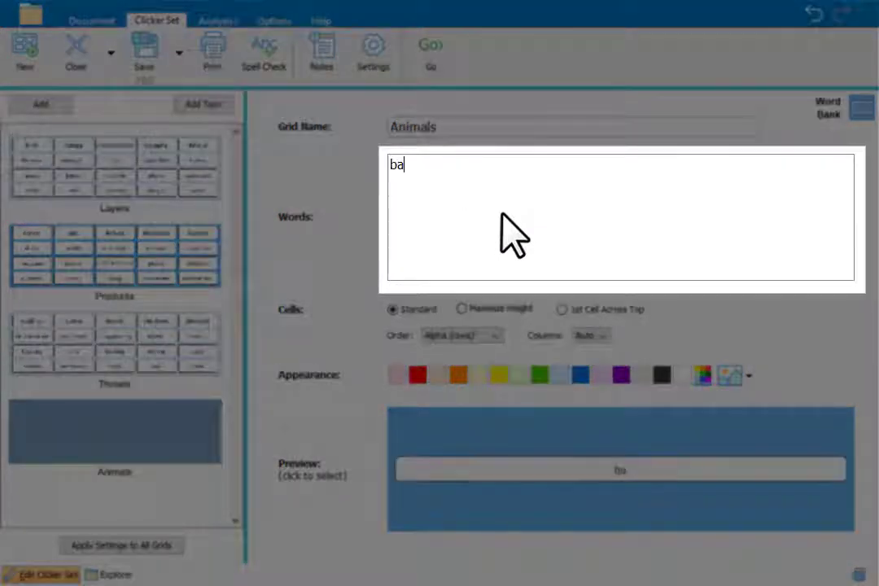
{"action": "type", "text": "t butterfl"}
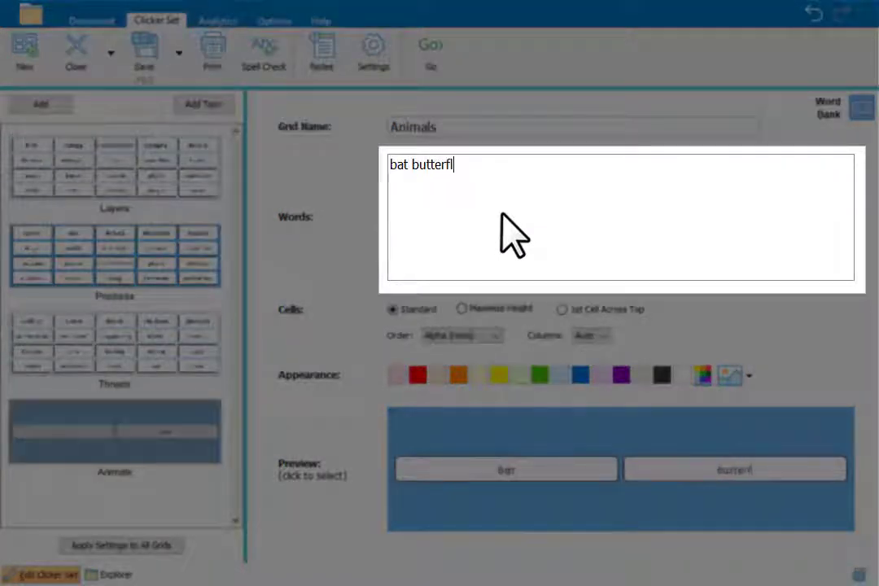
{"action": "type", "text": "y fr"}
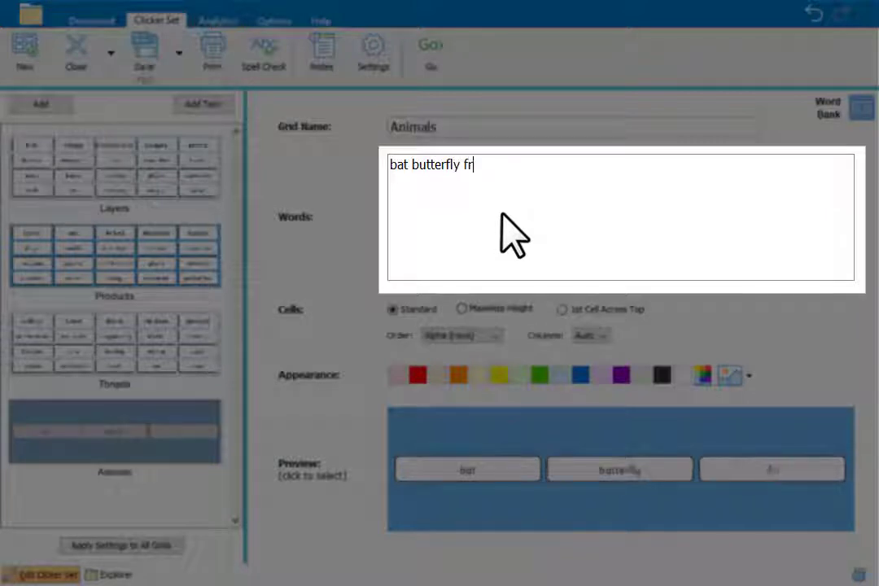
{"action": "type", "text": "og gori"}
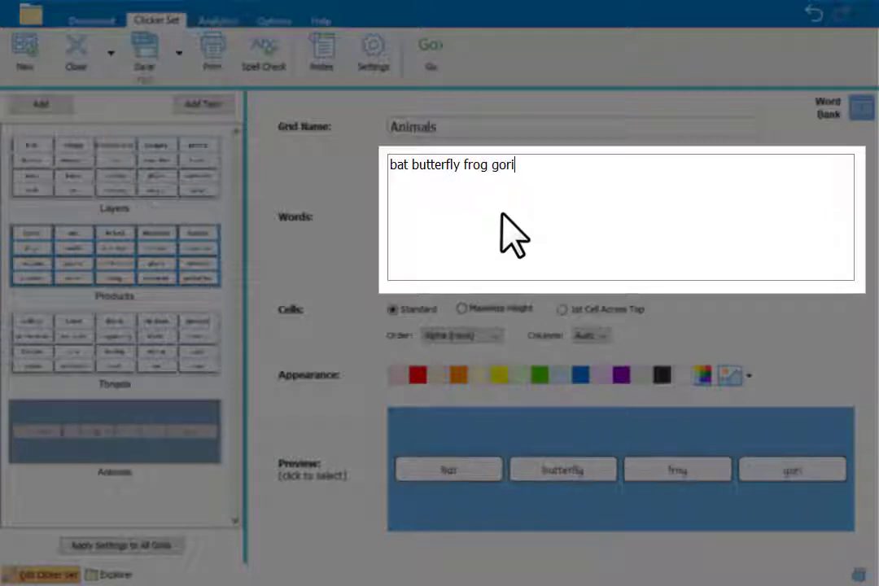
{"action": "type", "text": "lla jagua"}
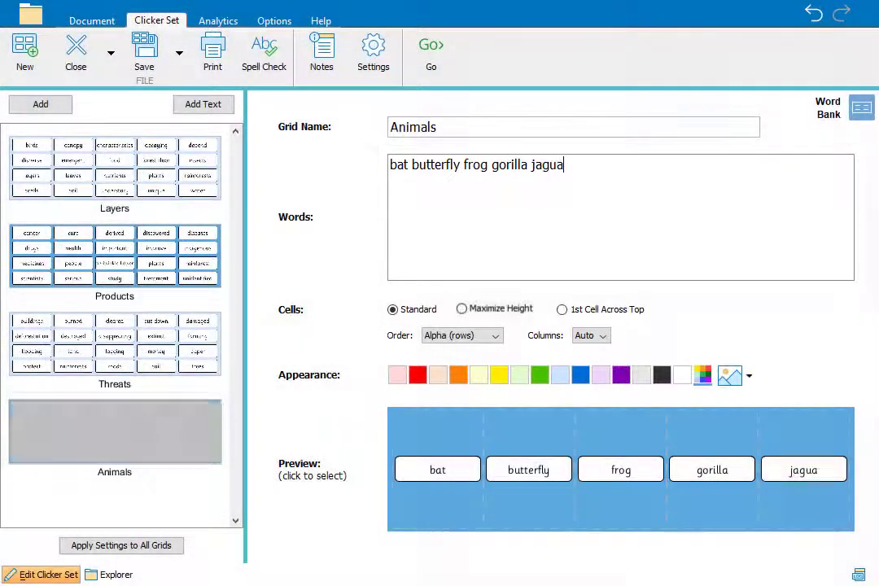
{"action": "type", "text": "r lemur "}
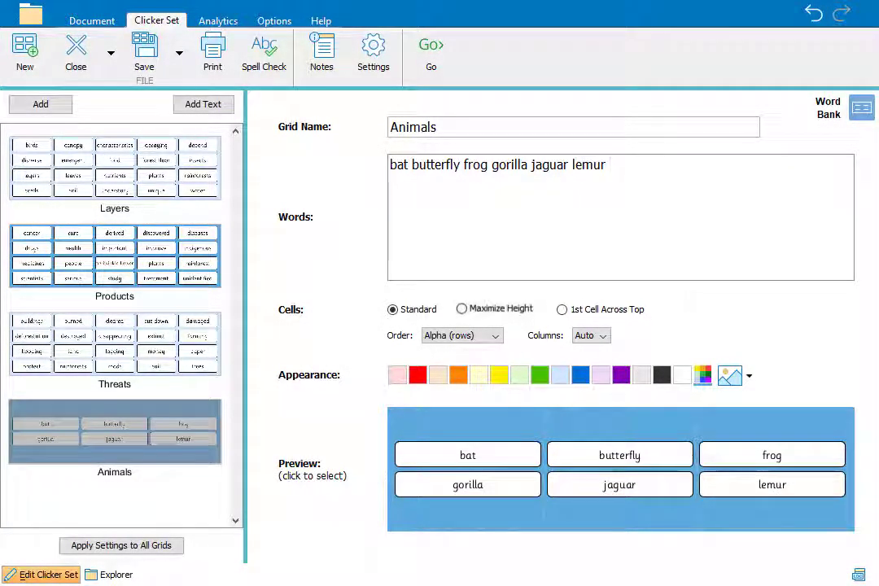
{"action": "type", "text": "leo"}
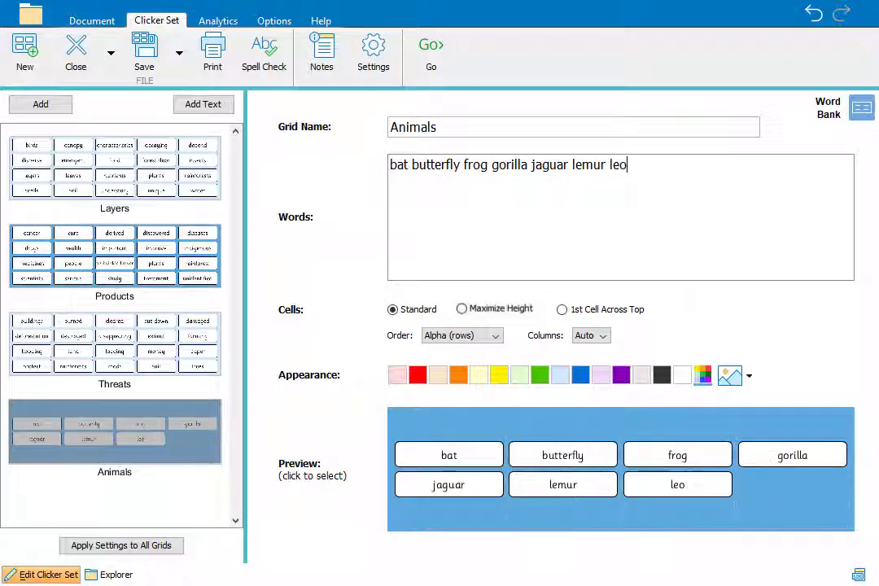
{"action": "type", "text": "pard "}
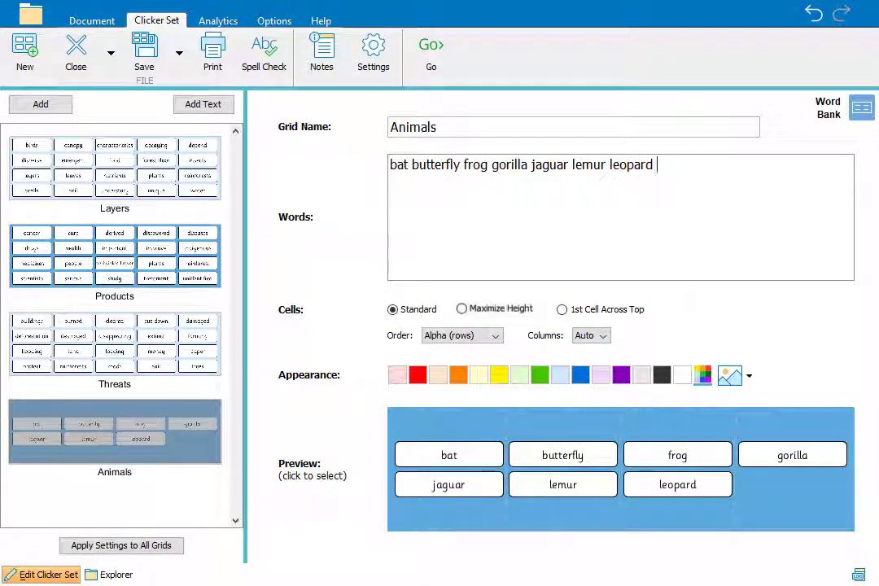
{"action": "type", "text": "monkey parr"}
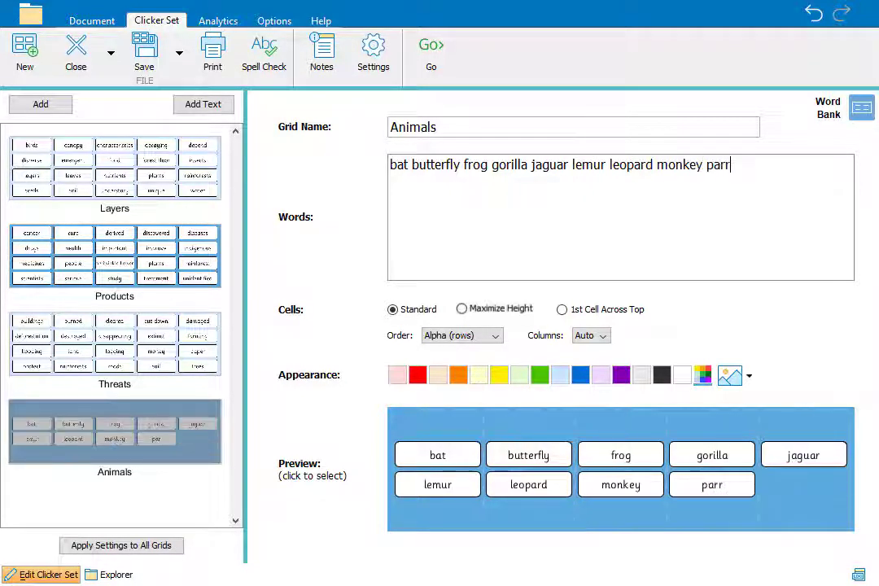
{"action": "type", "text": "ot sloth sna"}
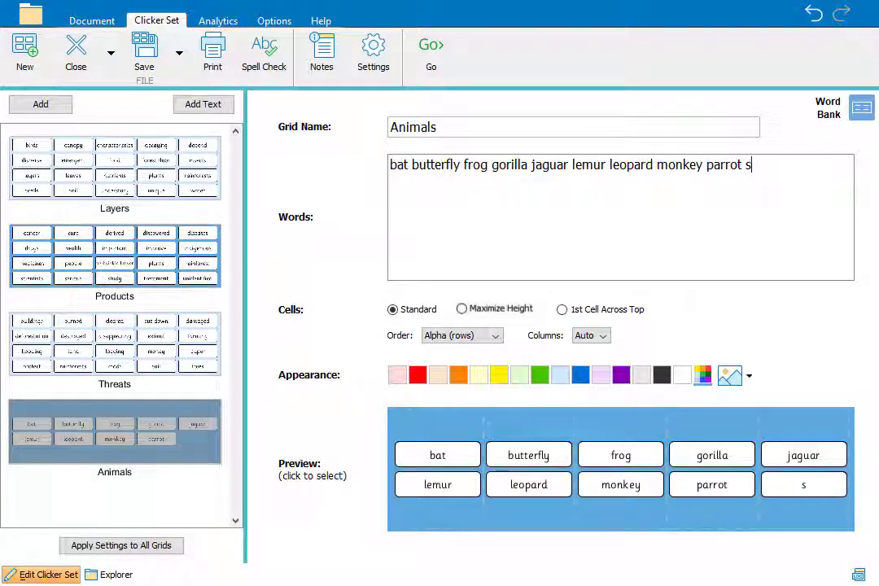
{"action": "type", "text": "ke tiger"}
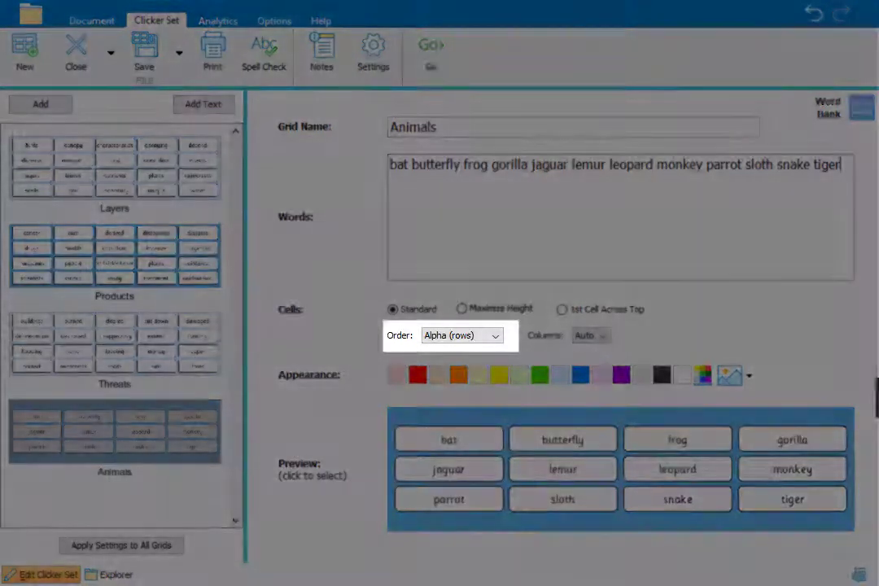
Step: Check which word order options are available for the Animals grid, keeping Alpha (rows)
{"action": "left_click", "coordinate": [495, 337]}
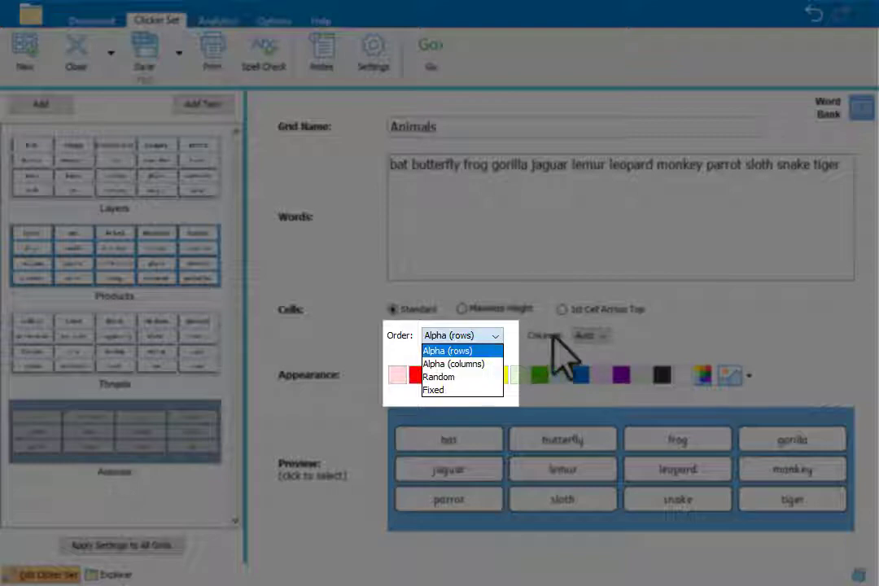
{"action": "left_click", "coordinate": [689, 351]}
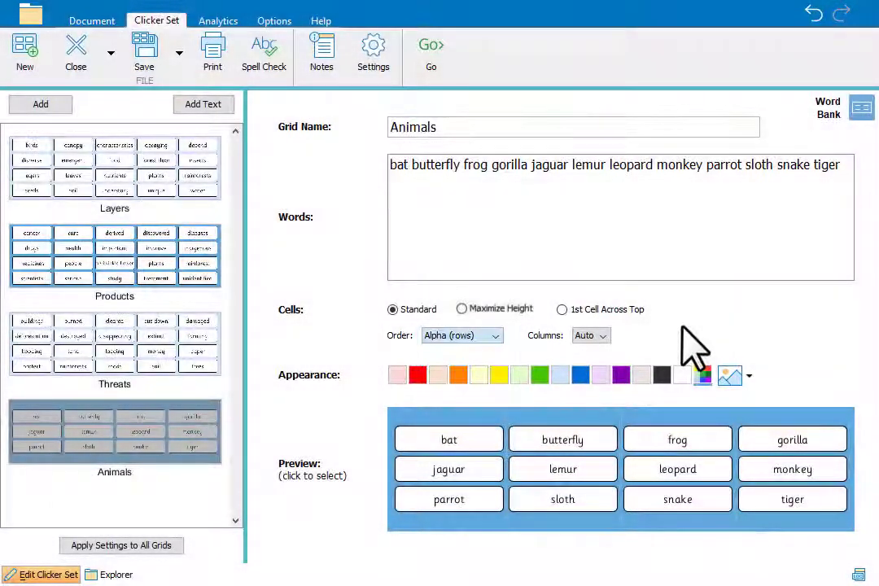
{"action": "left_click", "coordinate": [478, 437]}
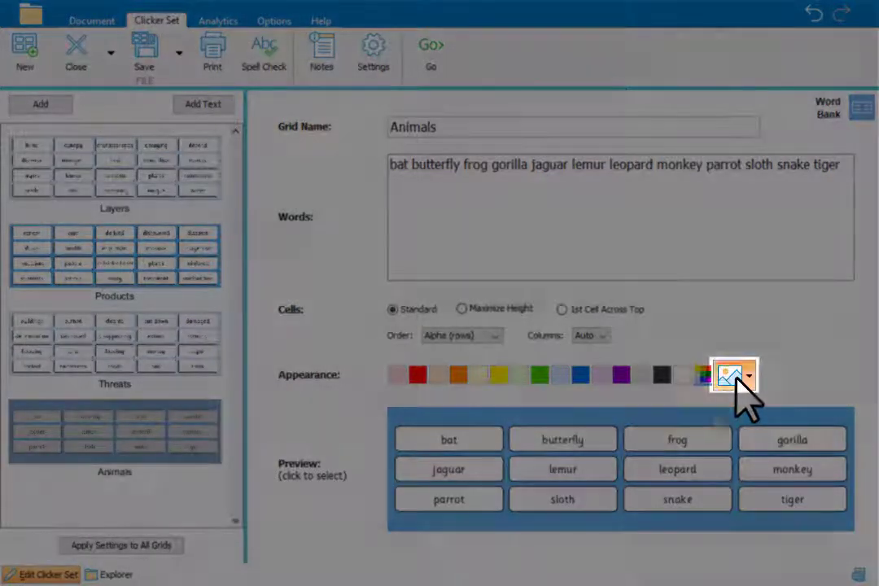
Step: Picturize the Animals grid's cells with pictures from CrickPix2, ignoring high frequency words
{"action": "left_click", "coordinate": [736, 377]}
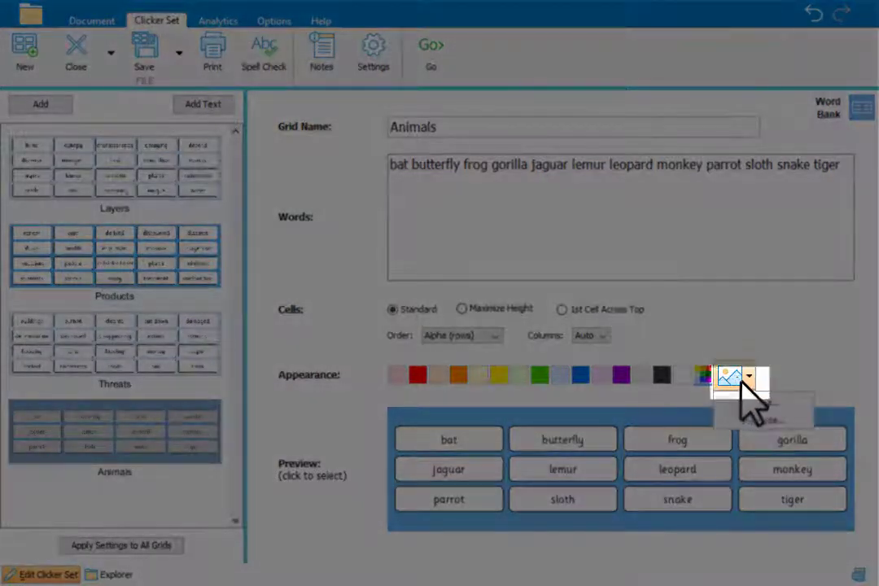
{"action": "left_click", "coordinate": [797, 423]}
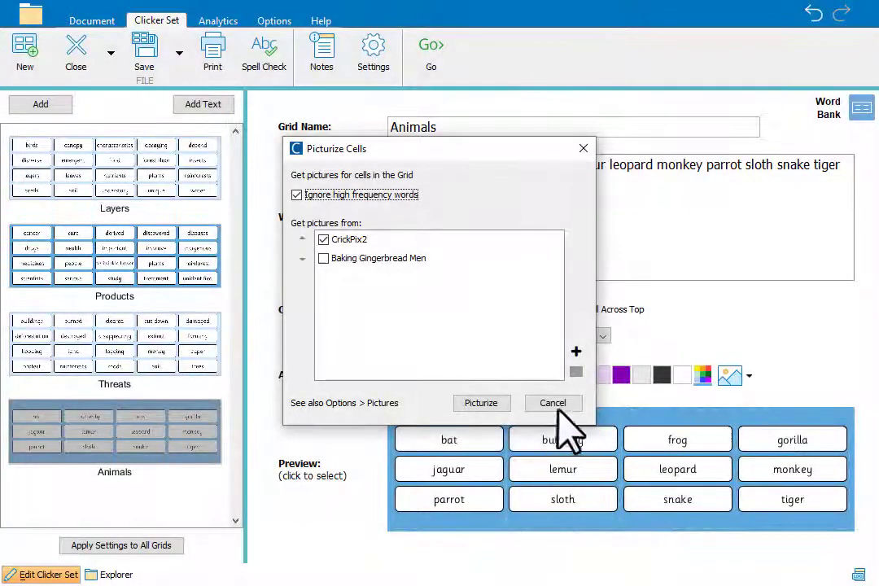
{"action": "left_click", "coordinate": [505, 404]}
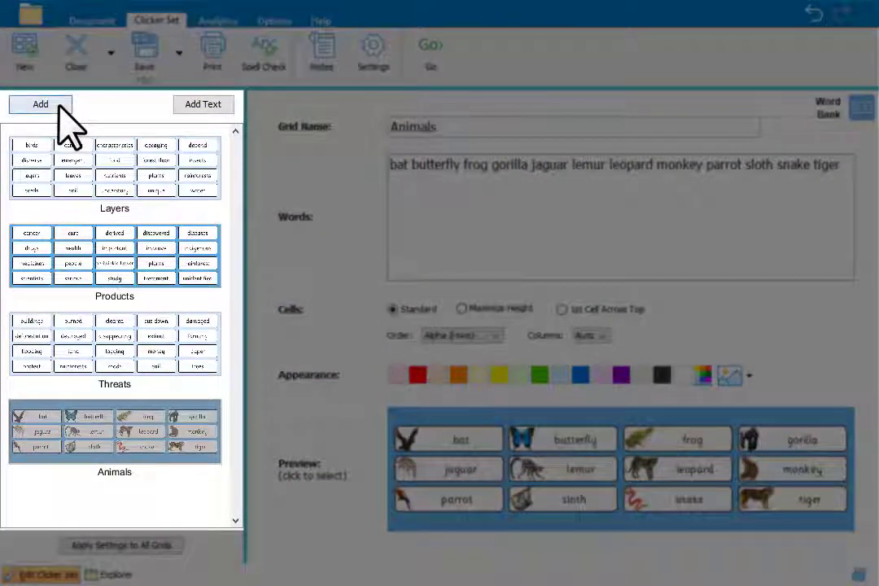
Step: Add another new grid to the word bank and move it to the first position, above Layers
{"action": "left_click", "coordinate": [58, 105]}
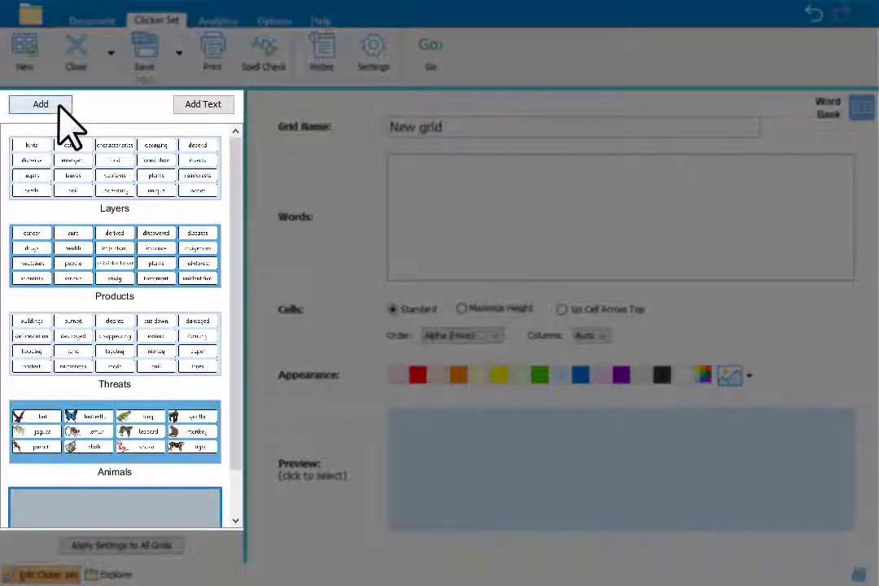
{"action": "left_click_drag", "start_coordinate": [163, 494], "coordinate": [163, 137]}
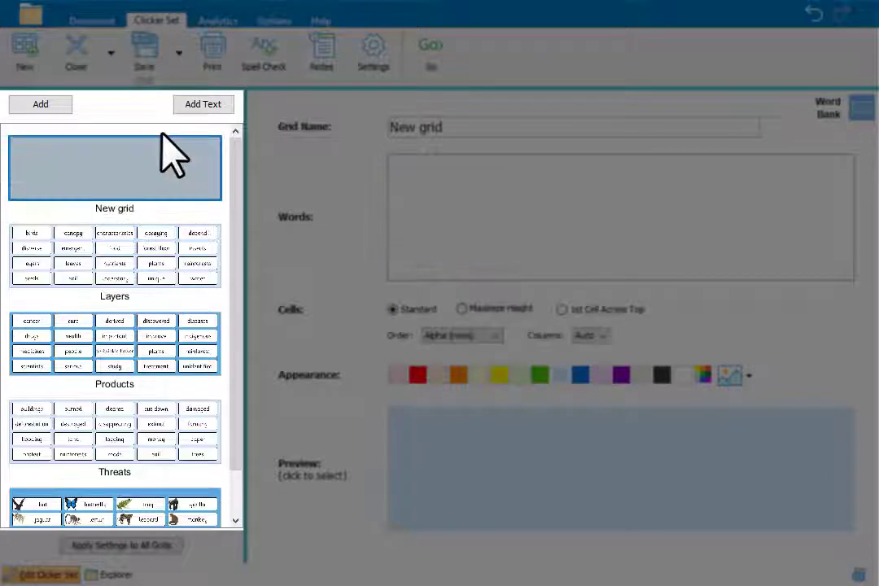
Step: Rename the new first grid "Starters"
{"action": "left_click", "coordinate": [465, 132]}
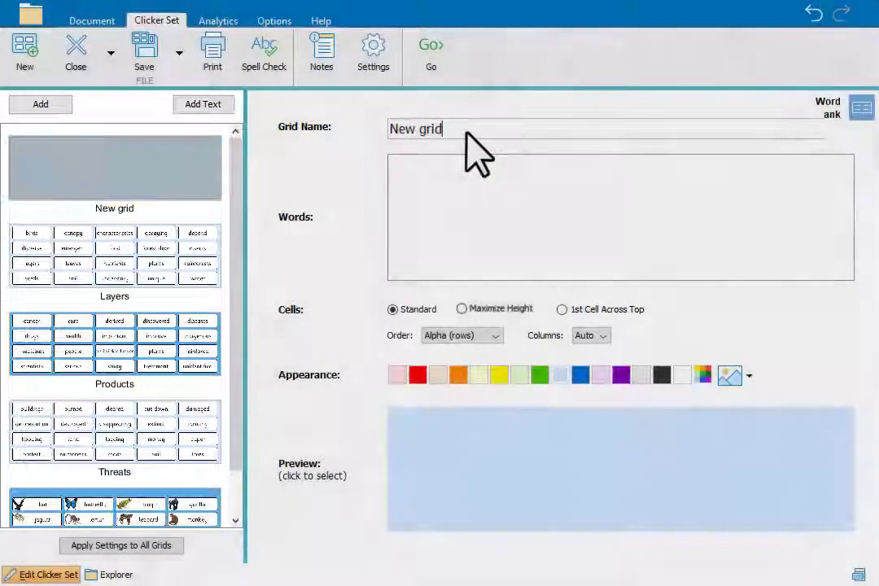
{"action": "key", "text": "BackSpace"}
{"action": "key", "text": "BackSpace"}
{"action": "key", "text": "BackSpace"}
{"action": "key", "text": "BackSpace"}
{"action": "key", "text": "BackSpace"}
{"action": "key", "text": "BackSpace"}
{"action": "key", "text": "BackSpace"}
{"action": "key", "text": "BackSpace"}
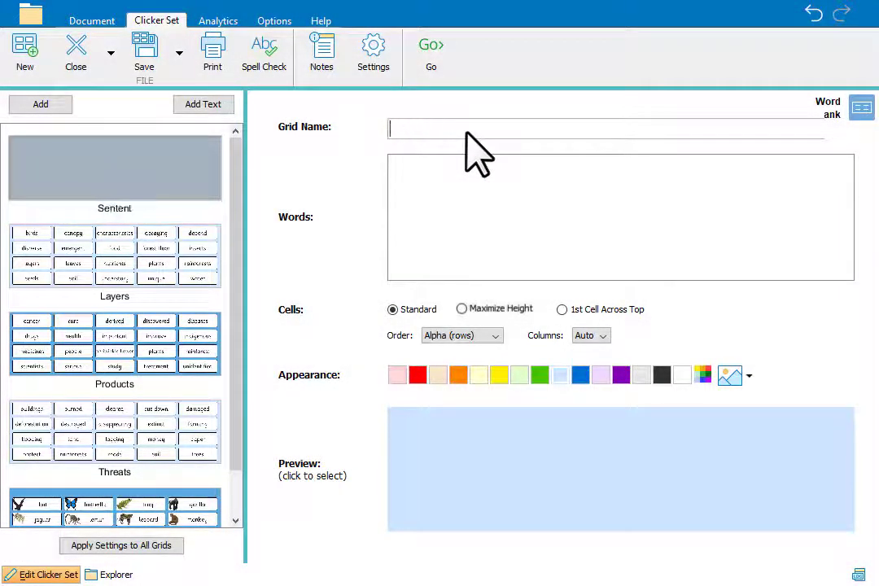
{"action": "type", "text": "Starters"}
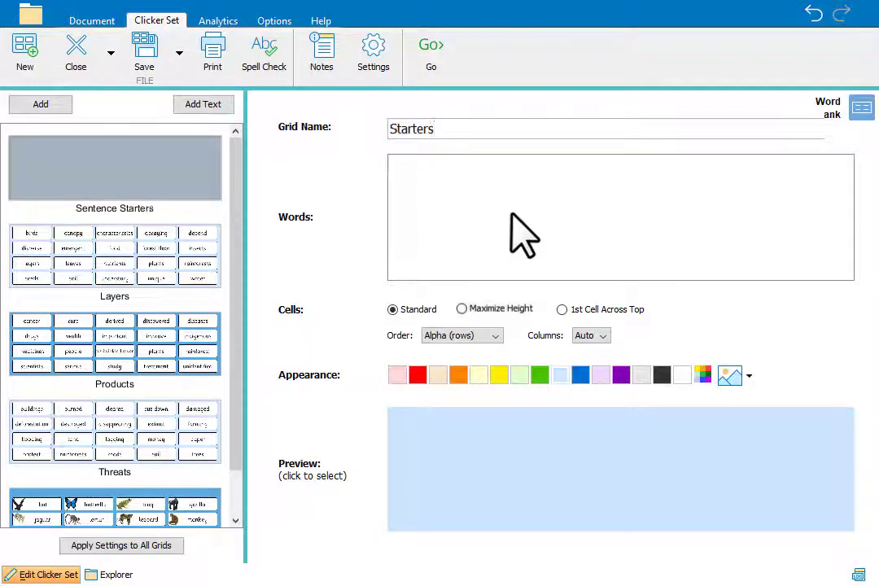
Step: Enter "(Rainforests are important because) (The layers of a rainforest are) (Layers are dependant on) (Rainforests are under threat because)" as the Starters grid's words
{"action": "type", "text": "(Rainforests are important because) (The layers of a rainforest are) (Layers are dependant on) (Rainforests are under threat because)"}
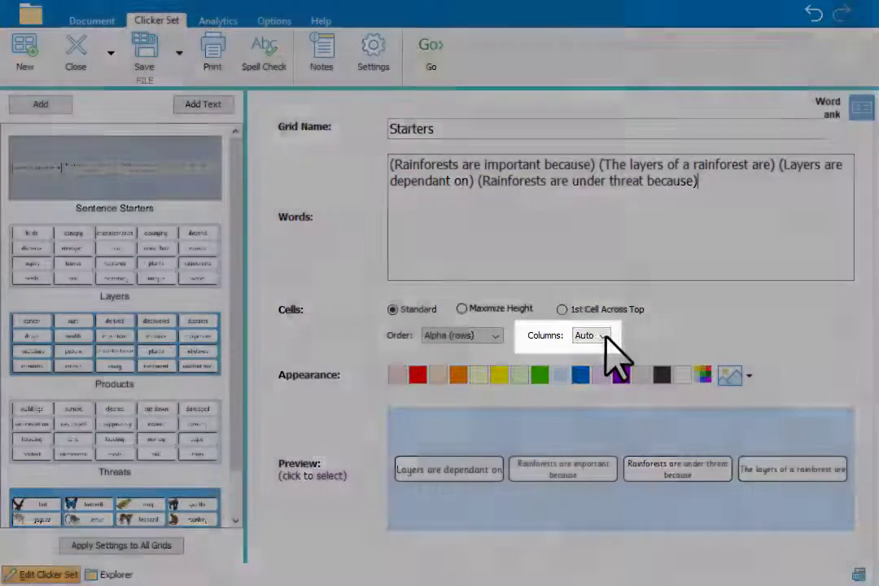
Step: Arrange the Starters grid's cells in 2 columns and give the grid a bright orange background
{"action": "left_click", "coordinate": [603, 335]}
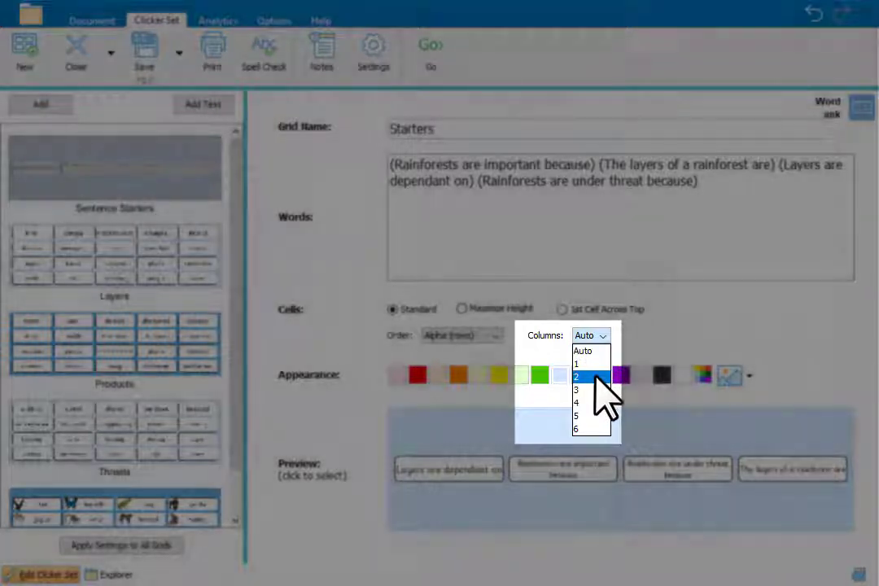
{"action": "left_click", "coordinate": [595, 377]}
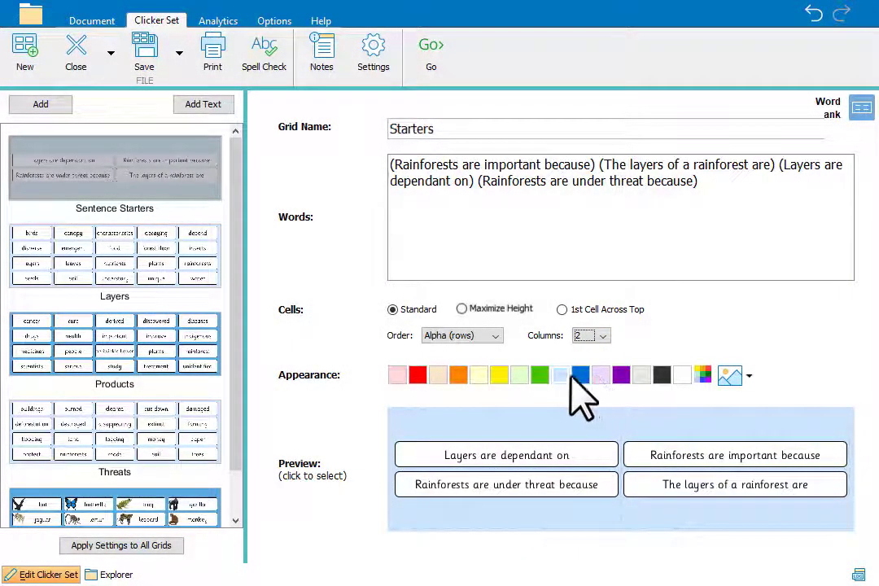
{"action": "left_click", "coordinate": [458, 374]}
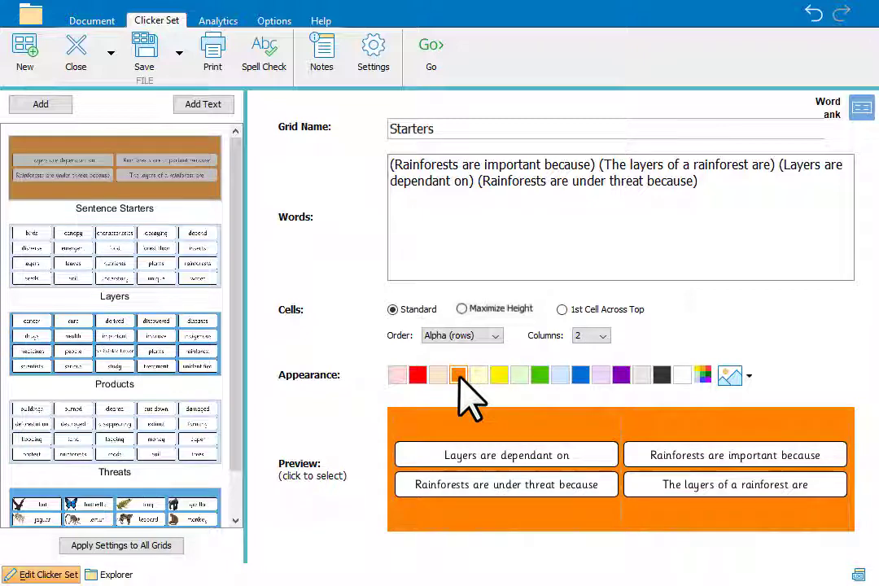
Step: Run the finished word bank alongside the document and check its Layers and Products grids
{"action": "left_click", "coordinate": [443, 63]}
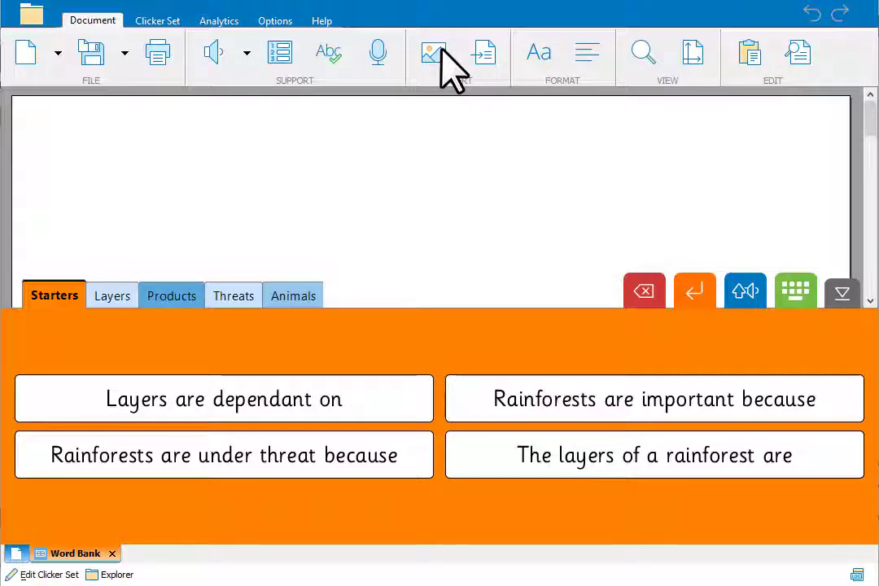
{"action": "left_click", "coordinate": [129, 297]}
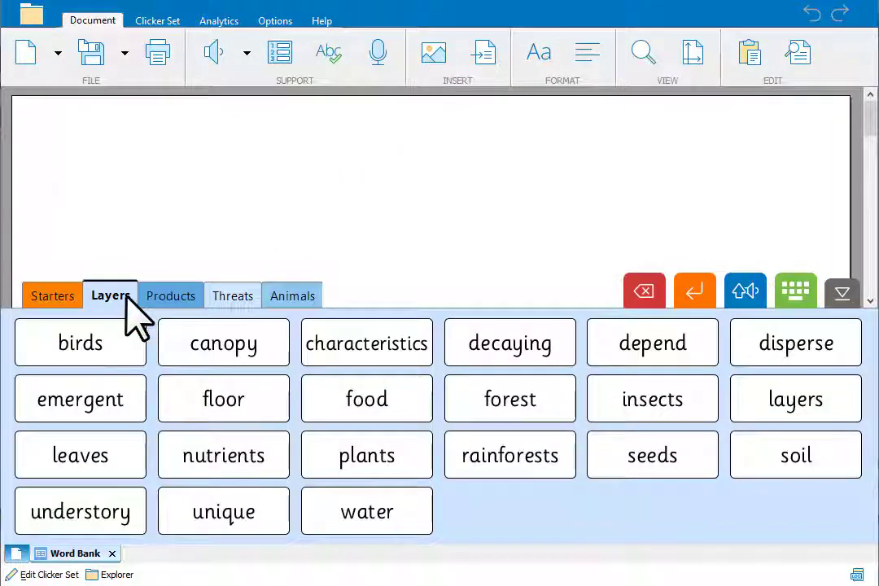
{"action": "left_click", "coordinate": [187, 299]}
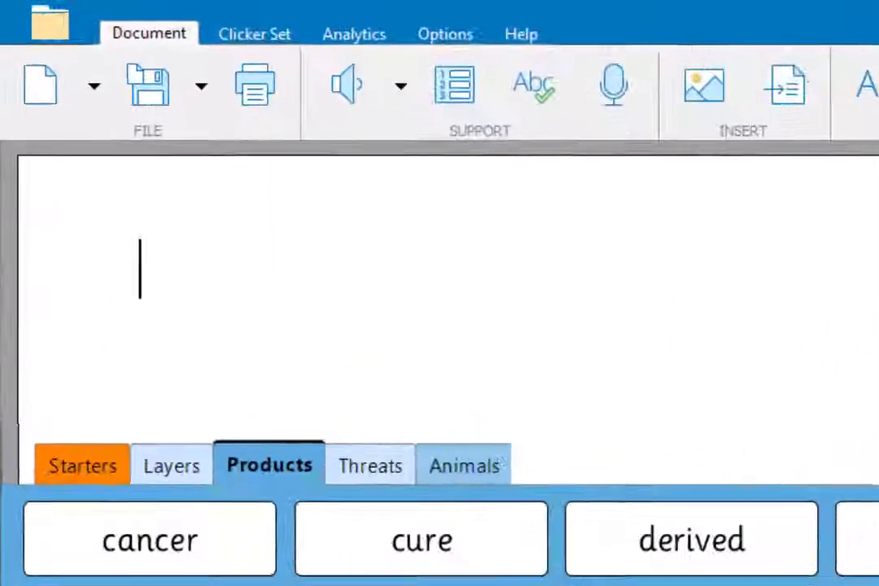
Step: Browse the LearningGrids resources in Clicker Explorer and filter them to Word Banks
{"action": "left_click", "coordinate": [306, 36]}
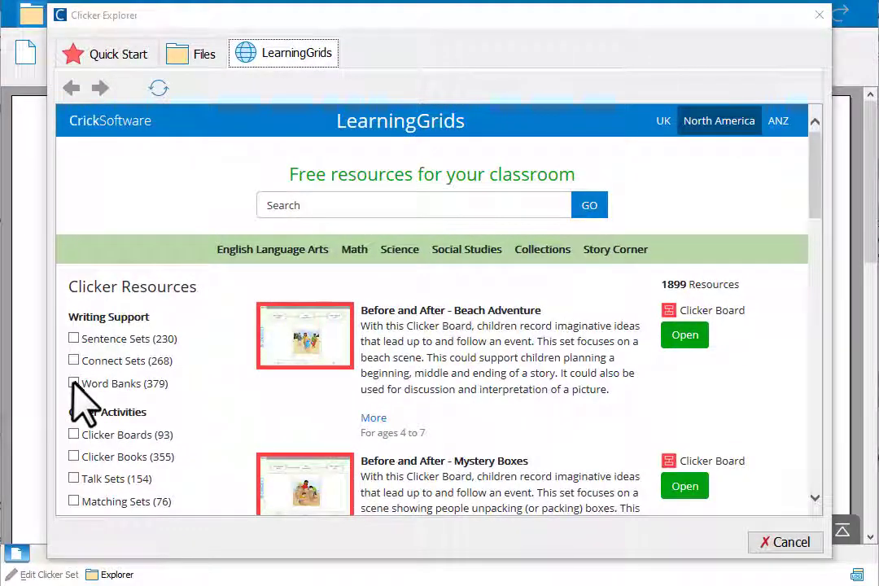
{"action": "left_click", "coordinate": [73, 382]}
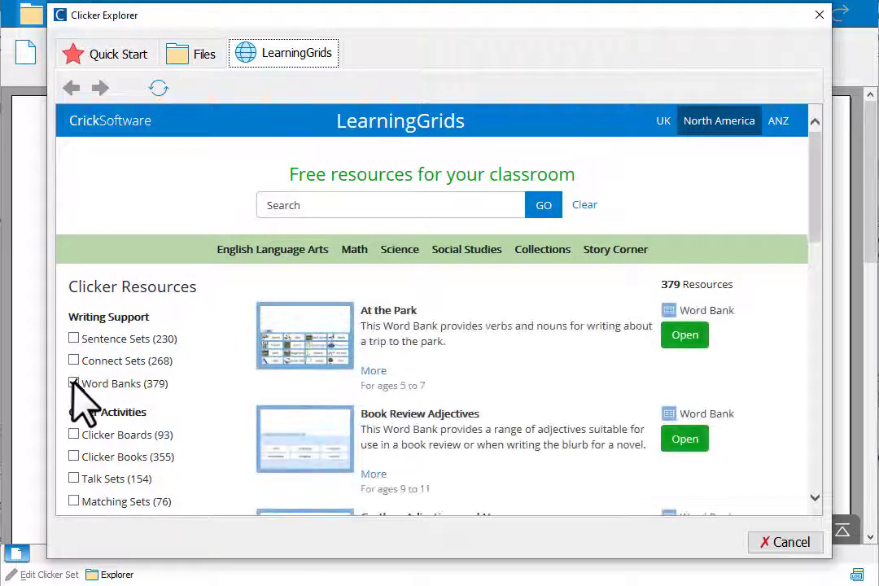